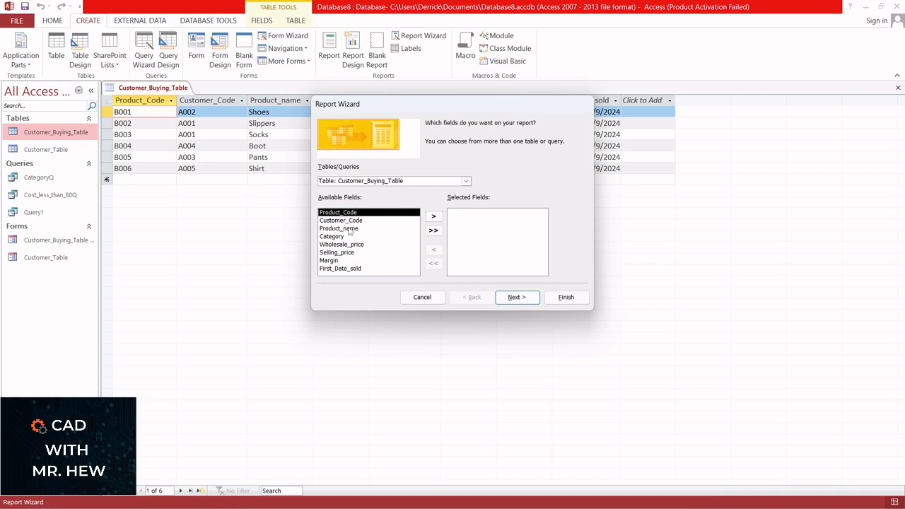
{"action": "left_click", "coordinate": [350, 232]}
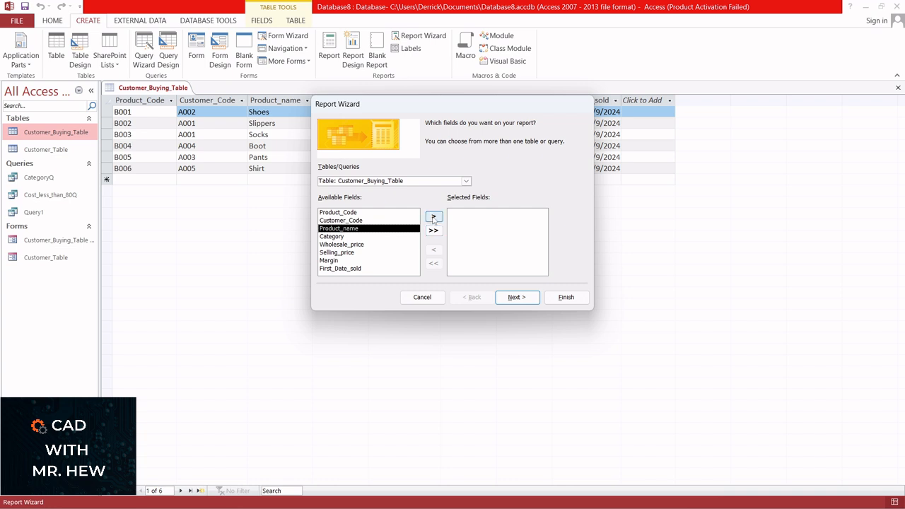
{"action": "left_click", "coordinate": [434, 218]}
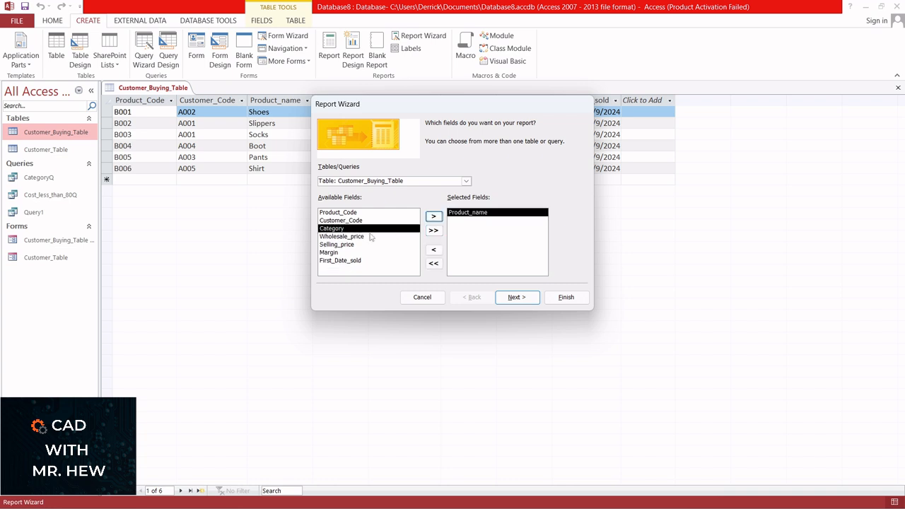
{"action": "left_click", "coordinate": [434, 217]}
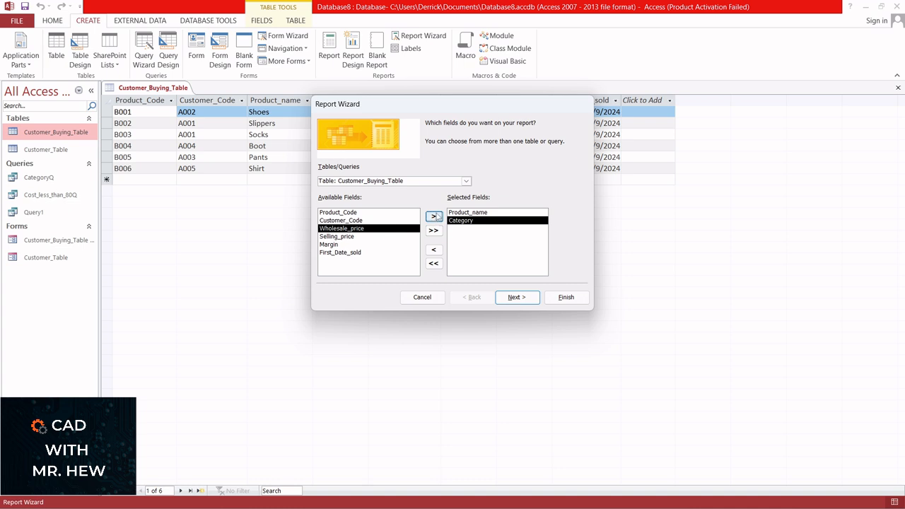
{"action": "left_click", "coordinate": [435, 218]}
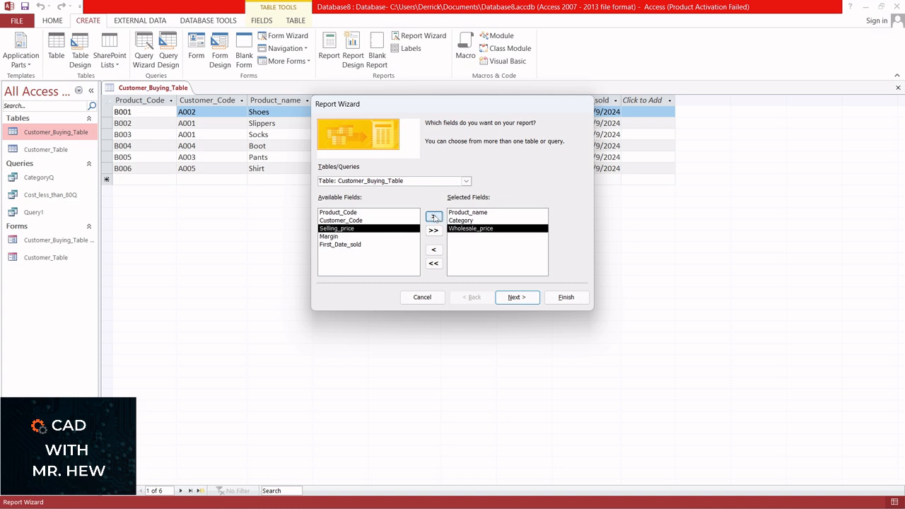
{"action": "left_click", "coordinate": [434, 218]}
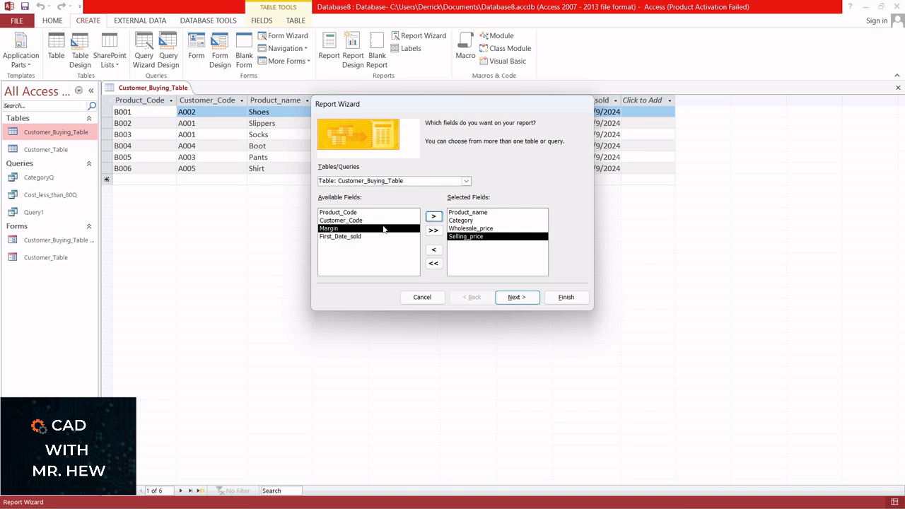
{"action": "left_click", "coordinate": [434, 217]}
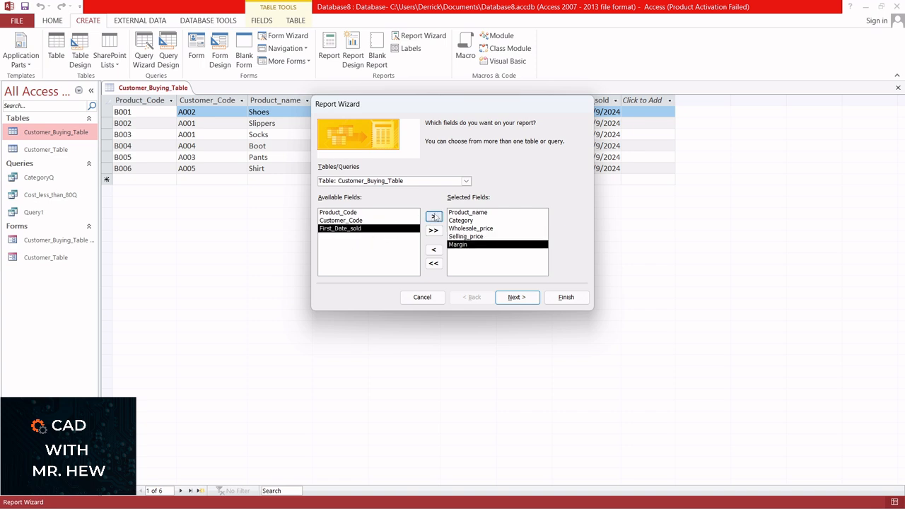
{"action": "left_click", "coordinate": [435, 217]}
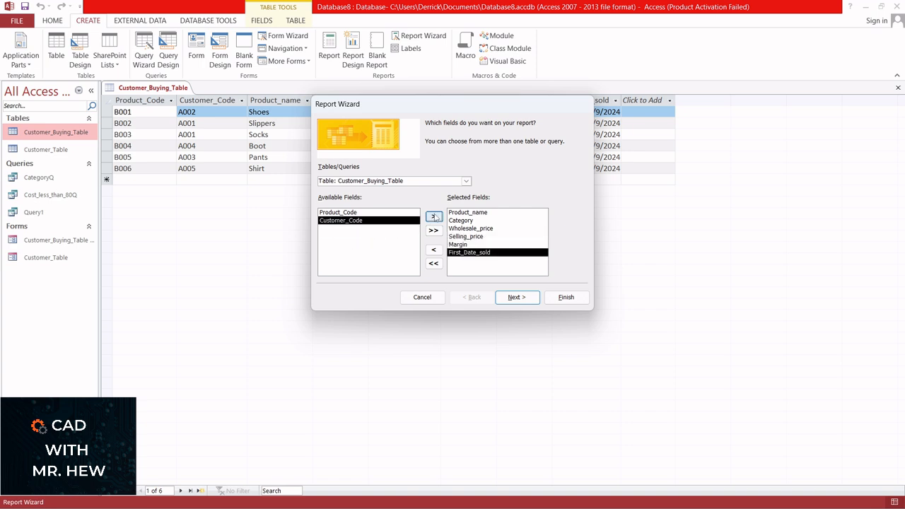
{"action": "left_click", "coordinate": [434, 263]}
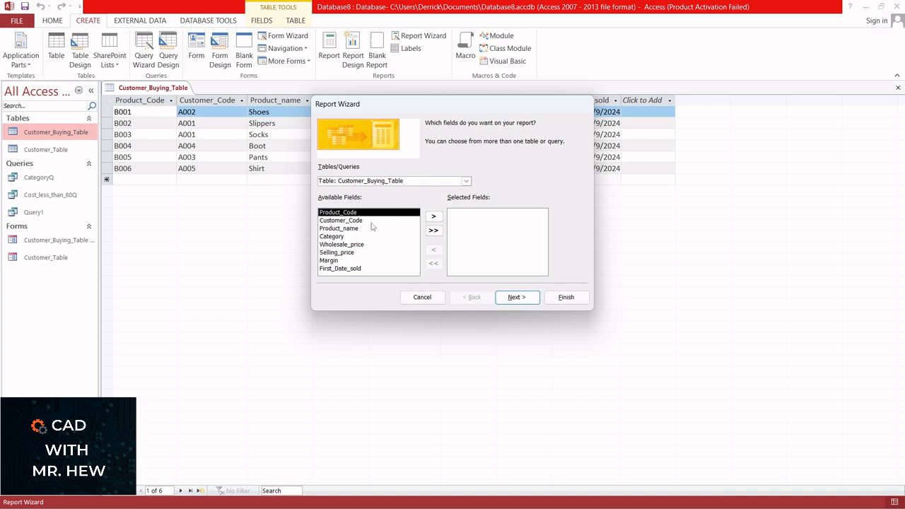
Include every Customer_Buying_Table field except Product_Code in the report and accept the grouping by Customer_Code.
{"action": "left_click", "coordinate": [434, 231]}
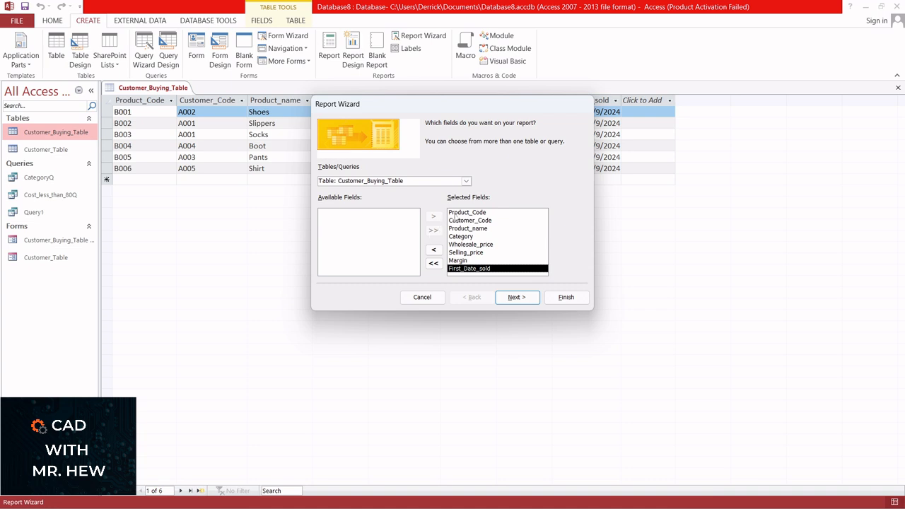
{"action": "left_click", "coordinate": [459, 215]}
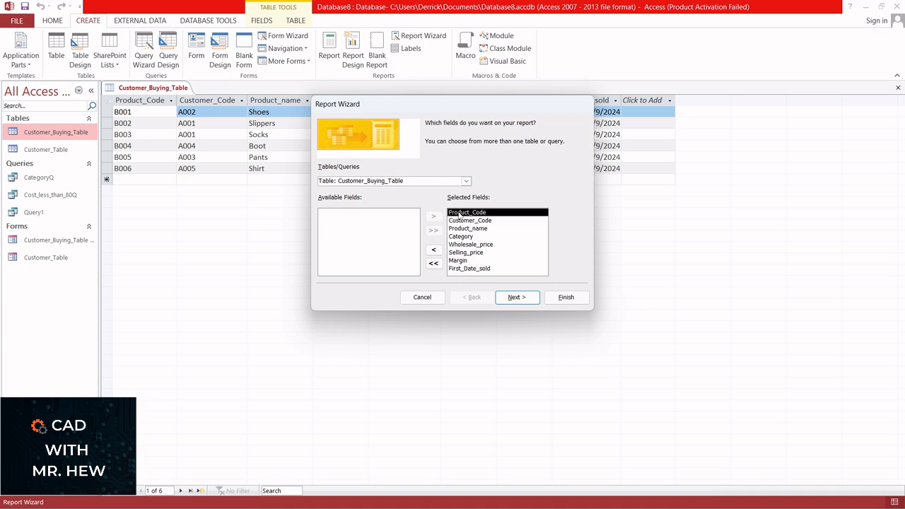
{"action": "left_click", "coordinate": [434, 251]}
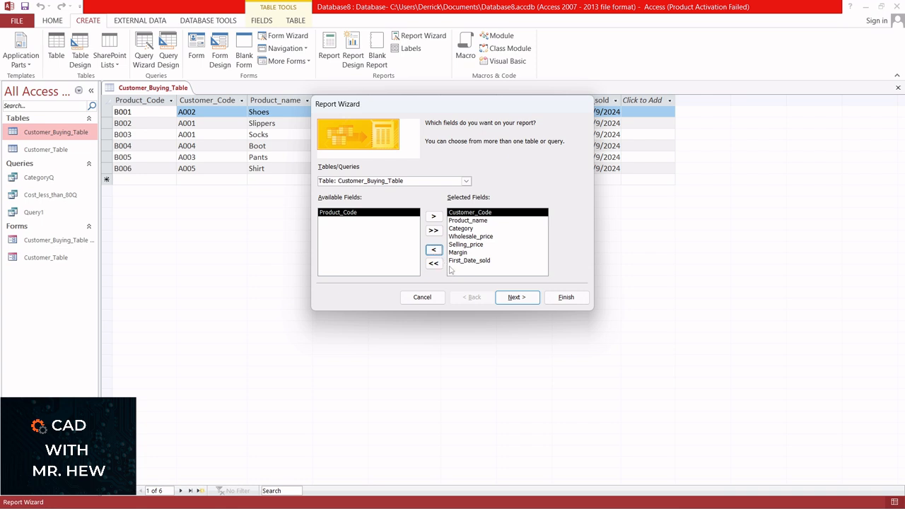
{"action": "left_click", "coordinate": [516, 297]}
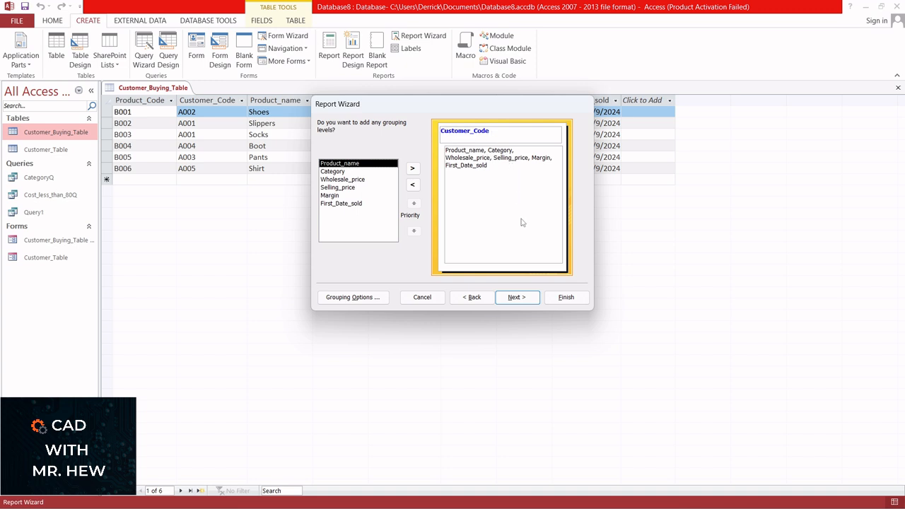
{"action": "left_click", "coordinate": [525, 299]}
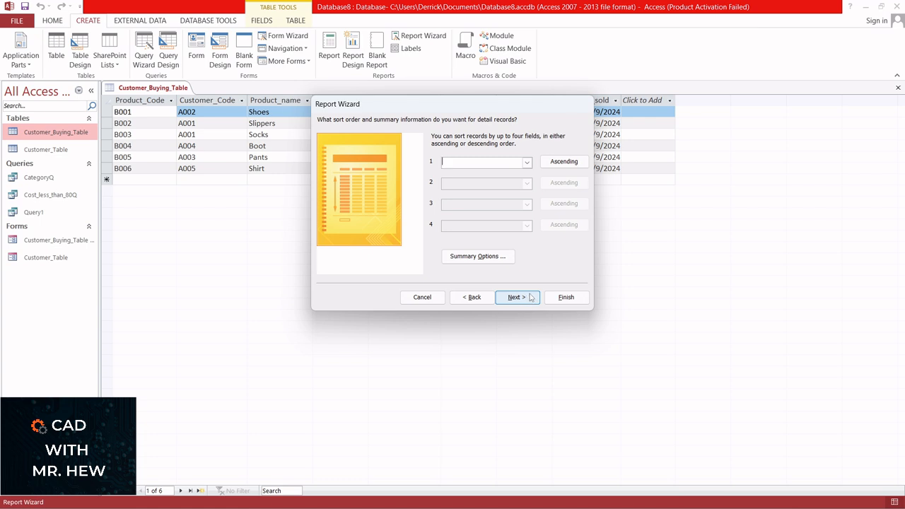
Sort the report's detail records by Product_name in ascending order and continue to the layout options.
{"action": "left_click", "coordinate": [527, 164]}
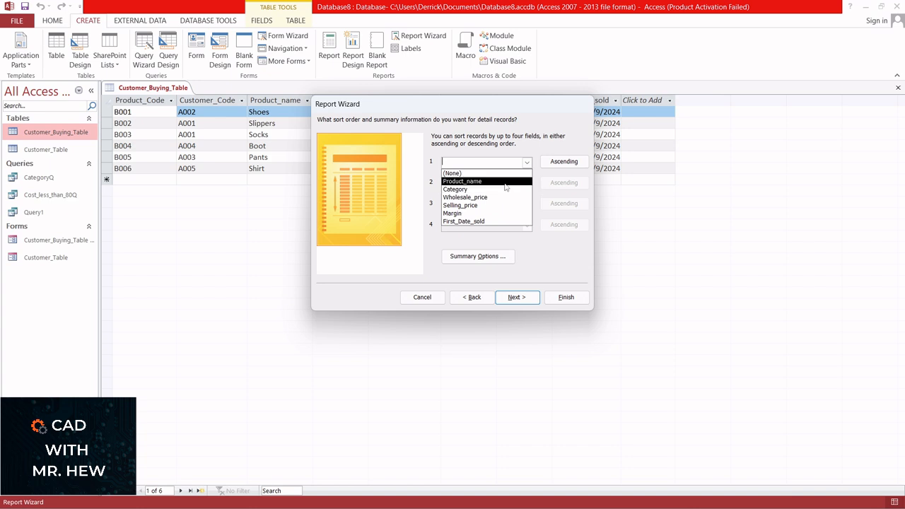
{"action": "left_click", "coordinate": [502, 183]}
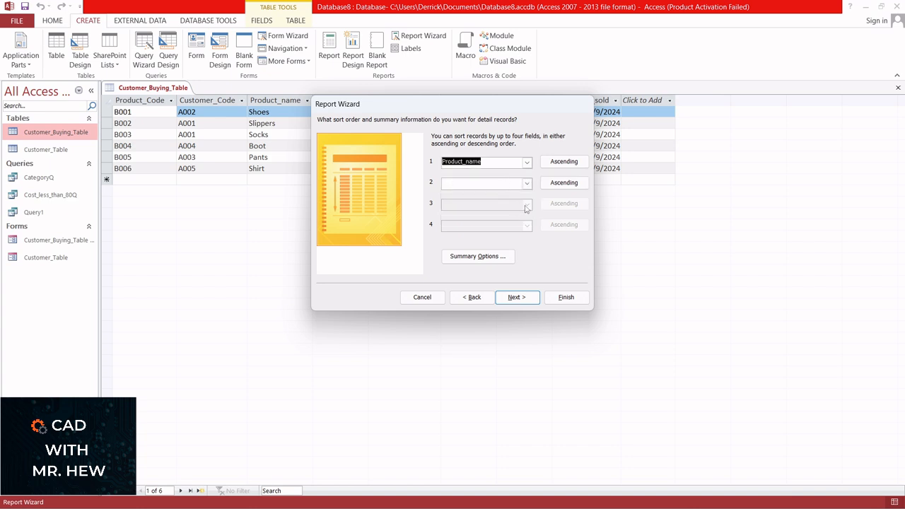
{"action": "left_click", "coordinate": [565, 164]}
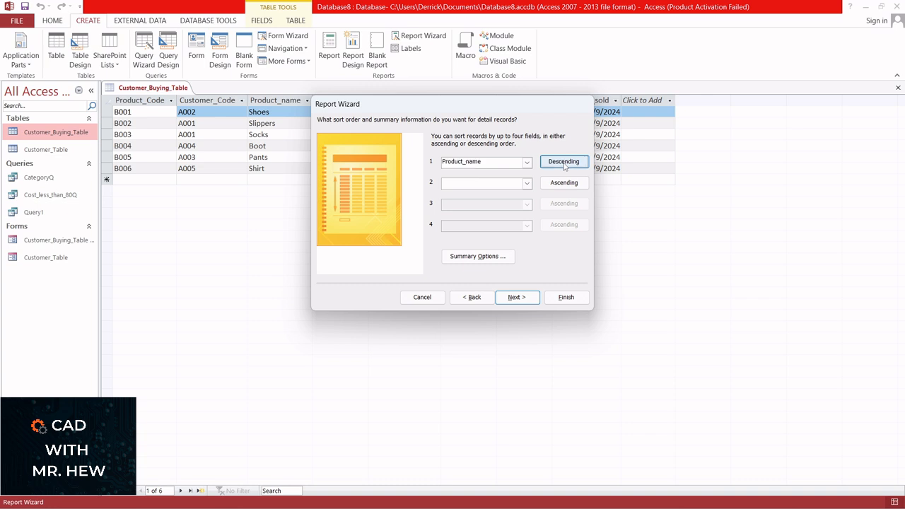
{"action": "left_click", "coordinate": [565, 165]}
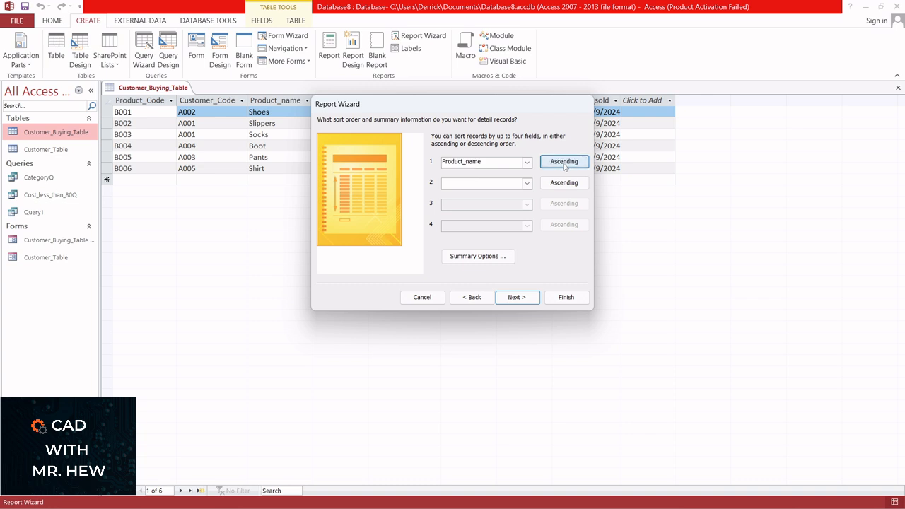
{"action": "left_click", "coordinate": [520, 298]}
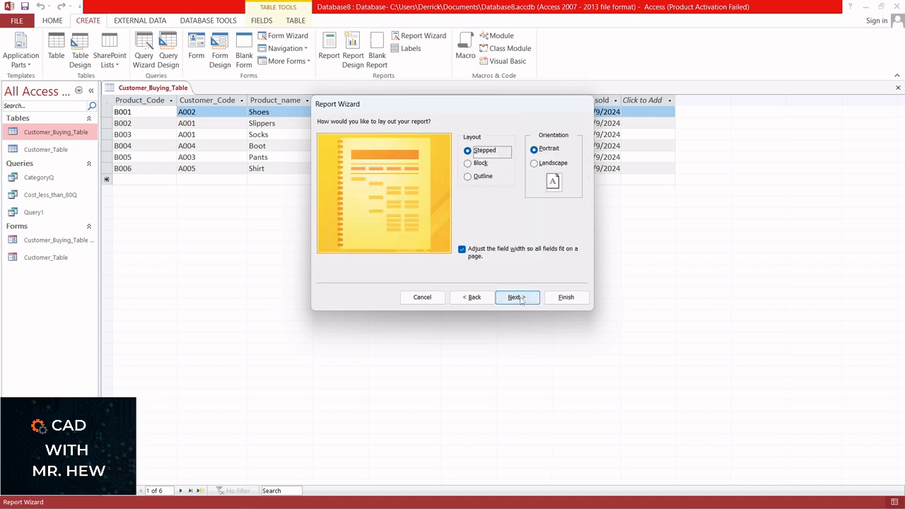
Preview the Block and Outline report layouts and return to the Stepped layout.
{"action": "left_click", "coordinate": [468, 163]}
{"action": "left_click", "coordinate": [468, 177]}
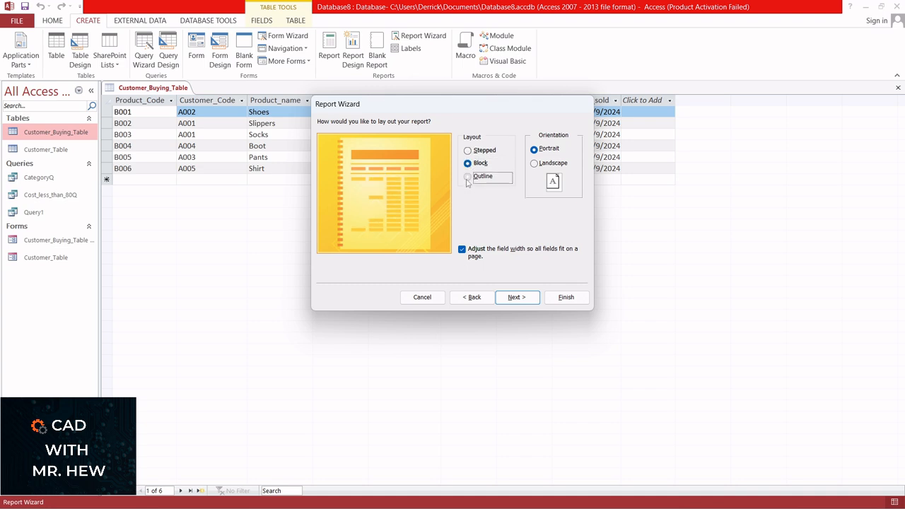
{"action": "left_click", "coordinate": [468, 151]}
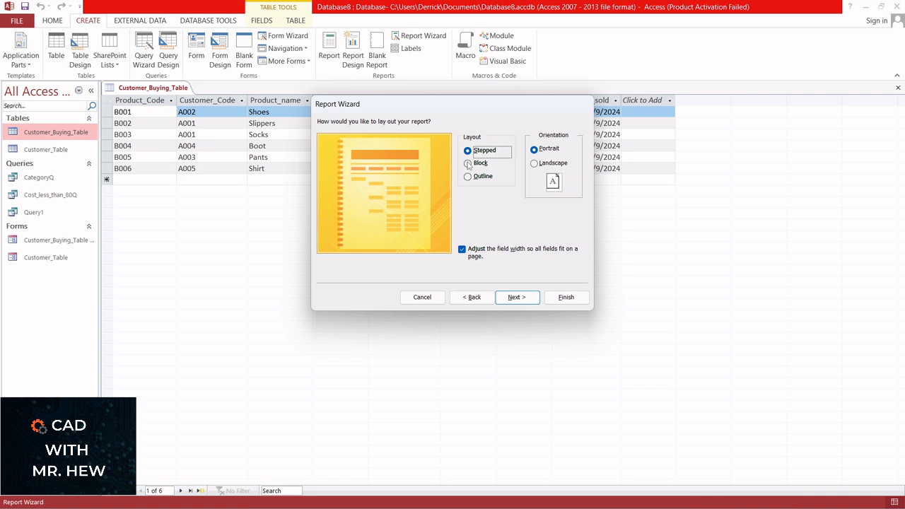
{"action": "left_click", "coordinate": [468, 163]}
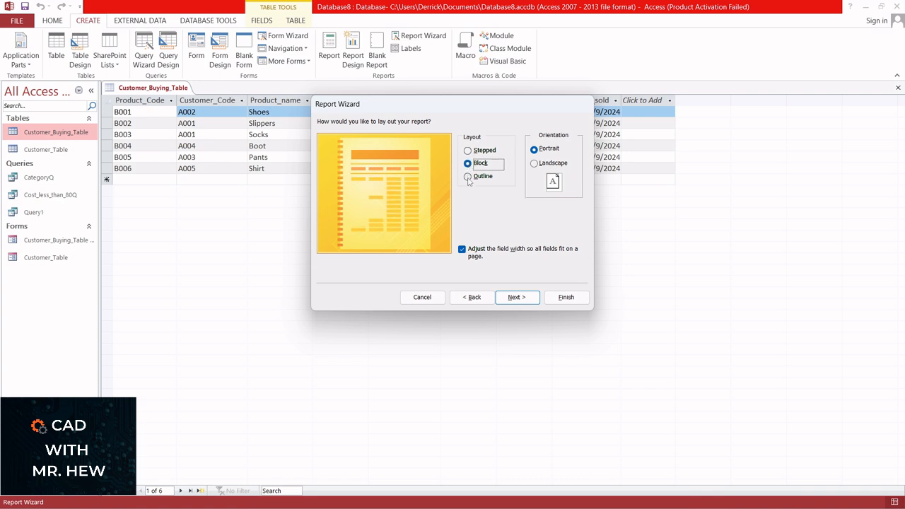
{"action": "left_click", "coordinate": [467, 177]}
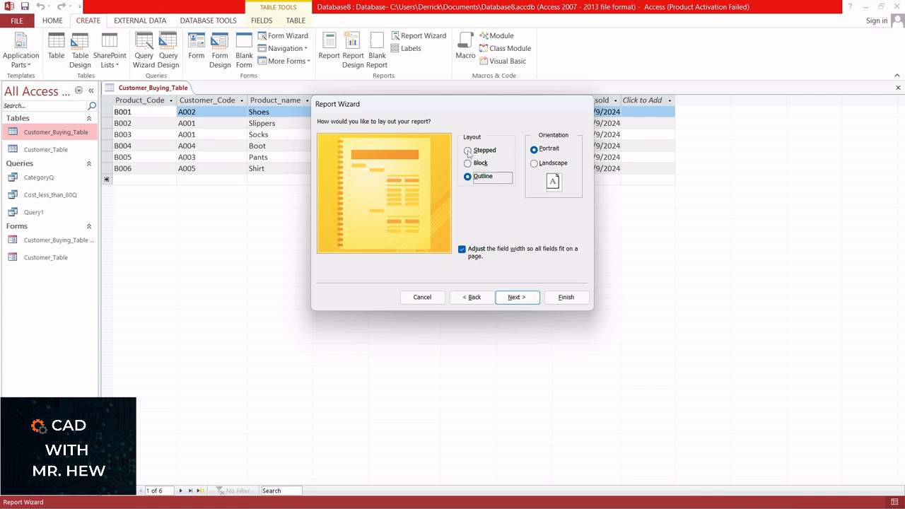
{"action": "left_click", "coordinate": [468, 150]}
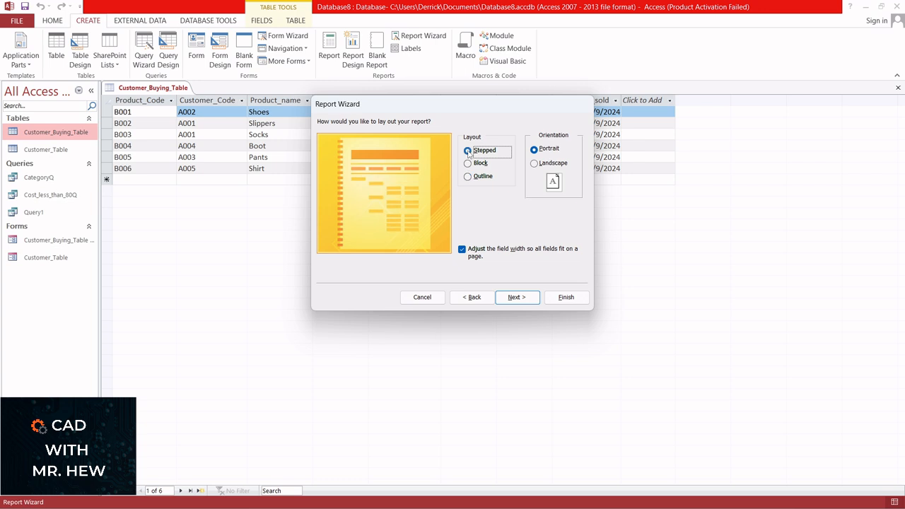
Set the report's orientation to Landscape, keep the field widths adjusted to fit one page, and continue to the title options.
{"action": "left_click", "coordinate": [534, 163]}
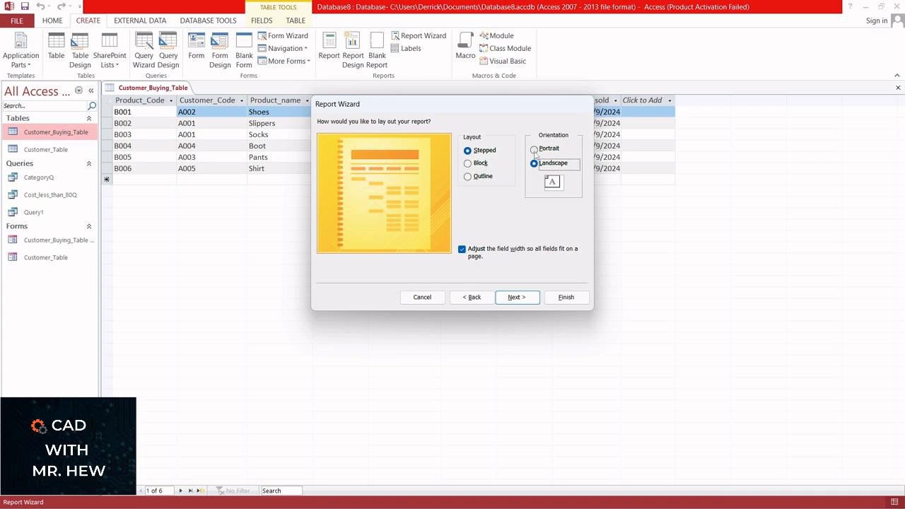
{"action": "left_click", "coordinate": [534, 150]}
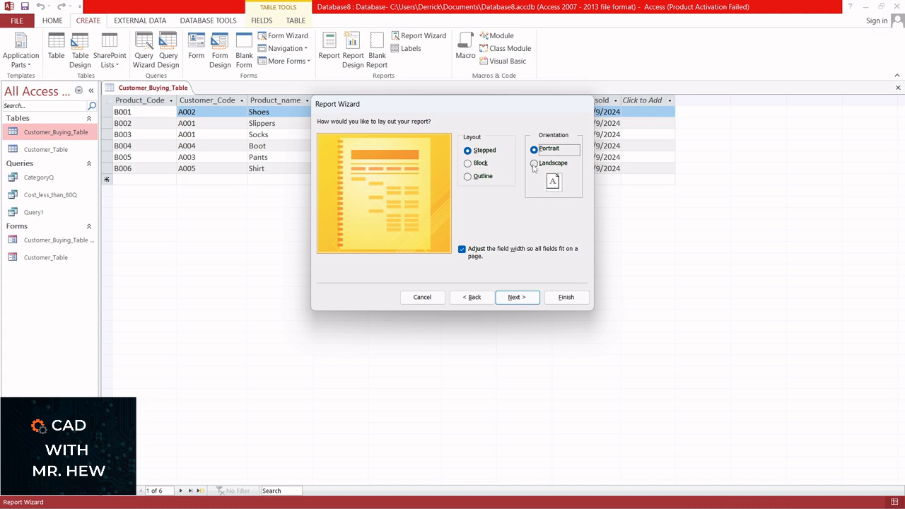
{"action": "left_click", "coordinate": [535, 164]}
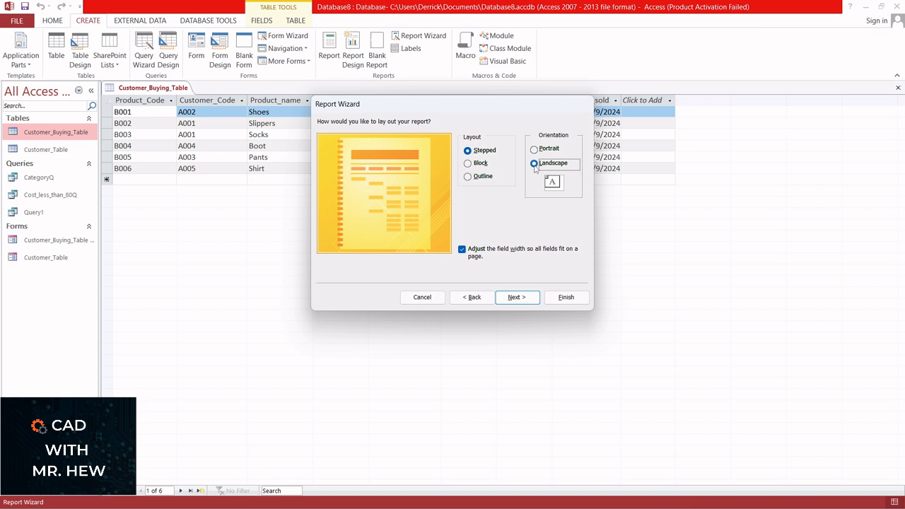
{"action": "left_click", "coordinate": [534, 149]}
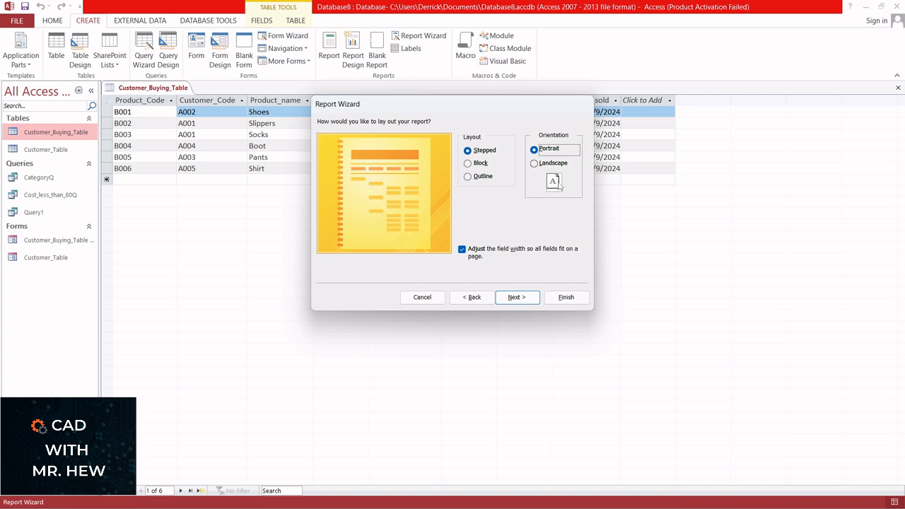
{"action": "left_click", "coordinate": [535, 165]}
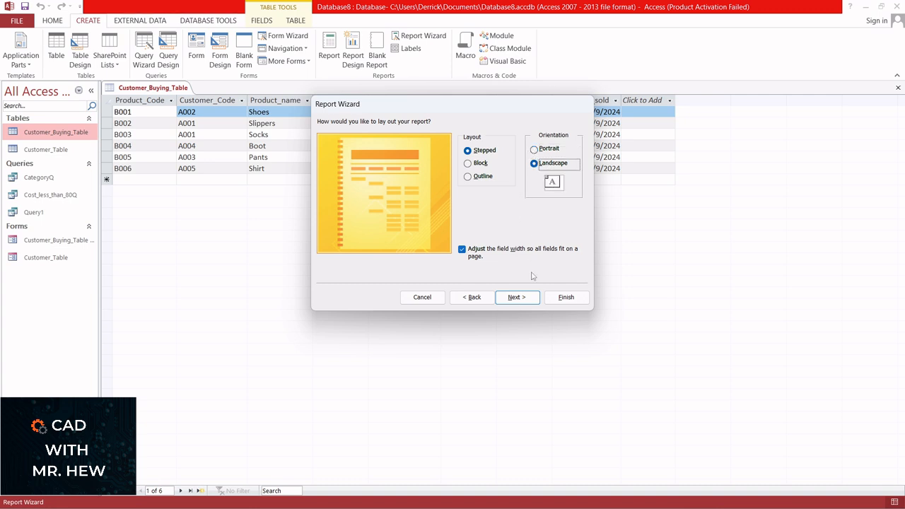
{"action": "left_click", "coordinate": [463, 251]}
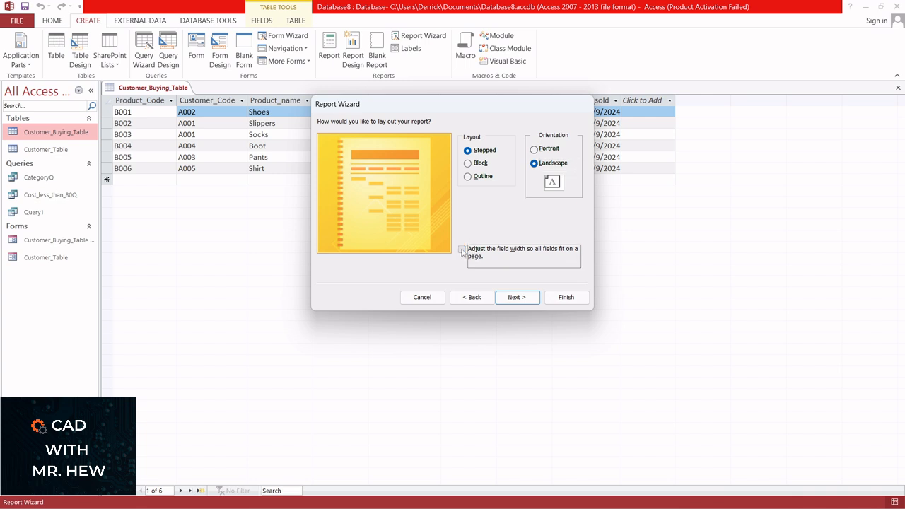
{"action": "left_click", "coordinate": [464, 251]}
{"action": "left_click", "coordinate": [517, 297]}
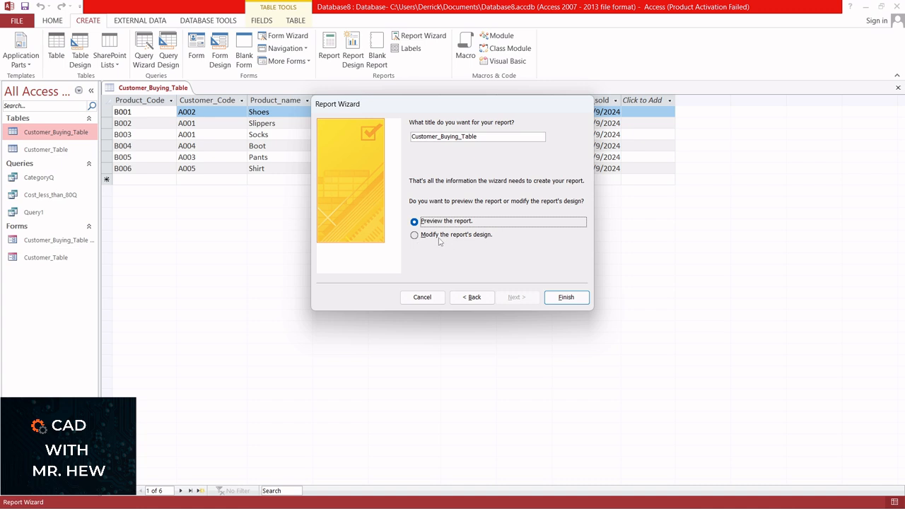
Finish the report with the title Customer_Buying_Table, choosing to preview it, and look over the previewed page.
{"action": "left_click", "coordinate": [415, 235]}
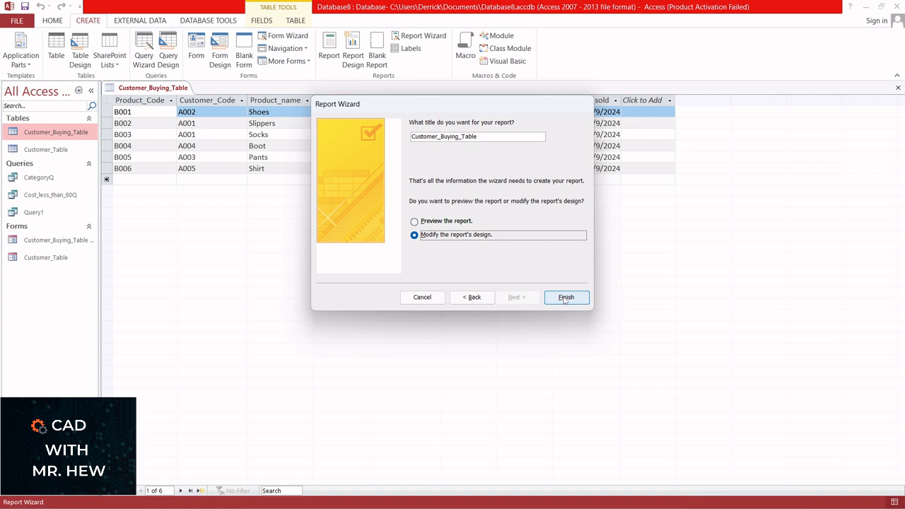
{"action": "left_click", "coordinate": [415, 222]}
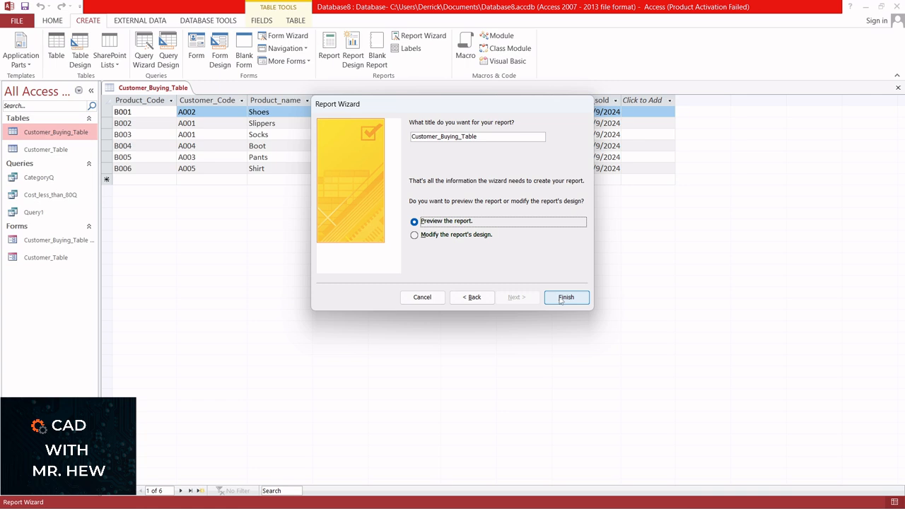
{"action": "left_click", "coordinate": [566, 298]}
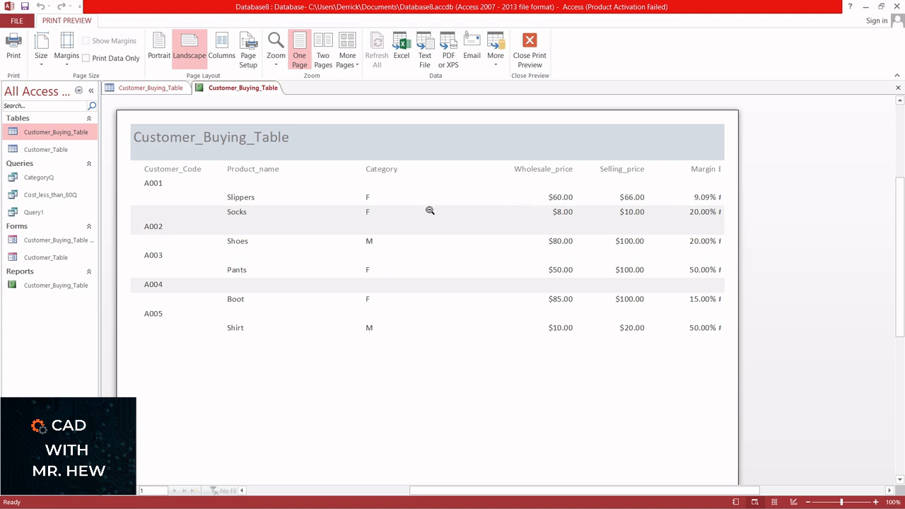
{"action": "scroll", "coordinate": [418, 297], "scroll_direction": "down", "scroll_amount": 2}
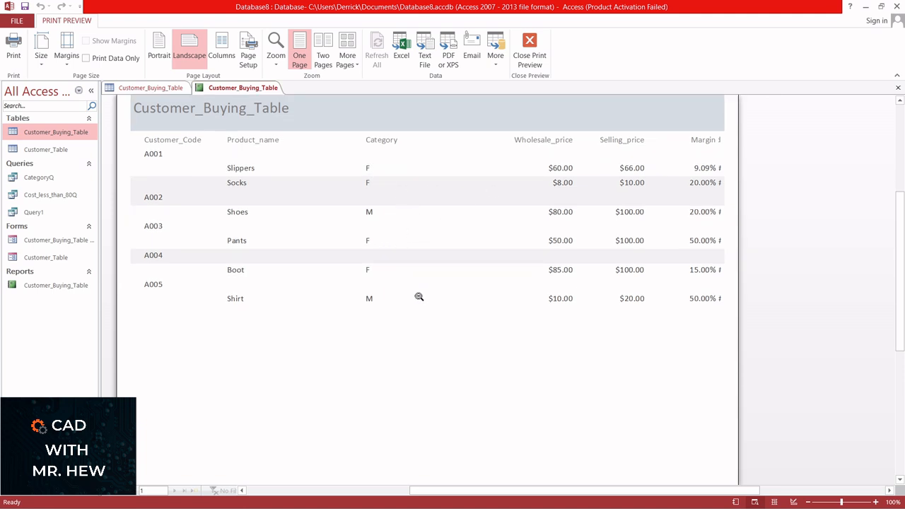
{"action": "scroll", "coordinate": [418, 297], "scroll_direction": "up", "scroll_amount": 2}
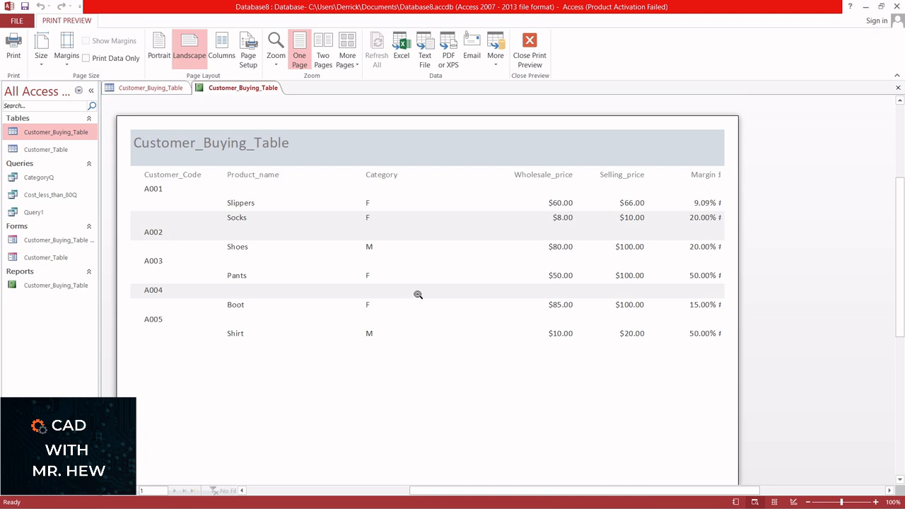